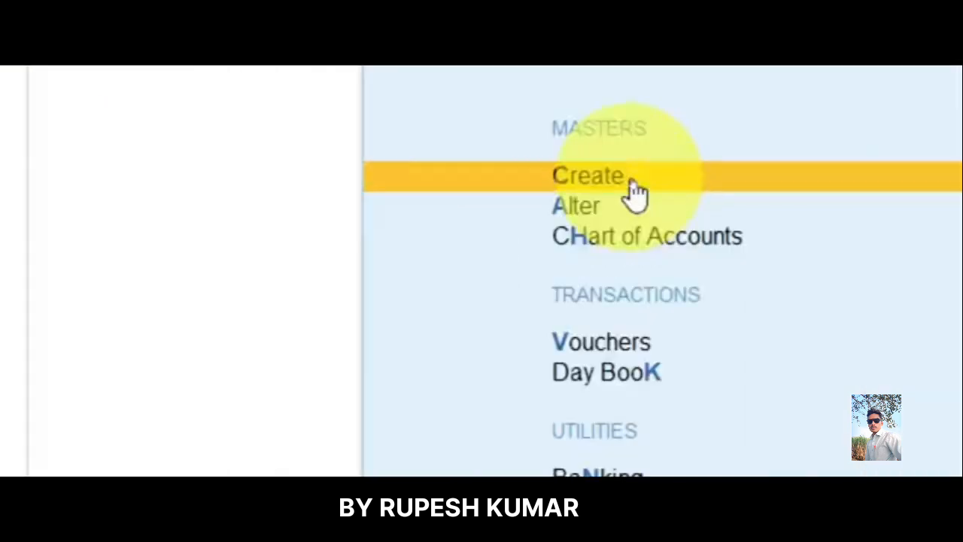
pyautogui.click(634, 188)
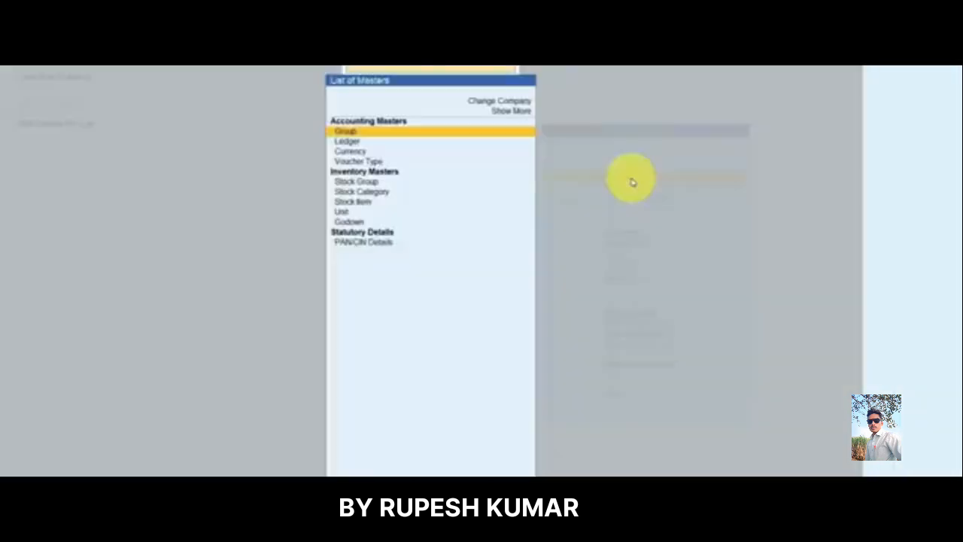
pyautogui.click(343, 133)
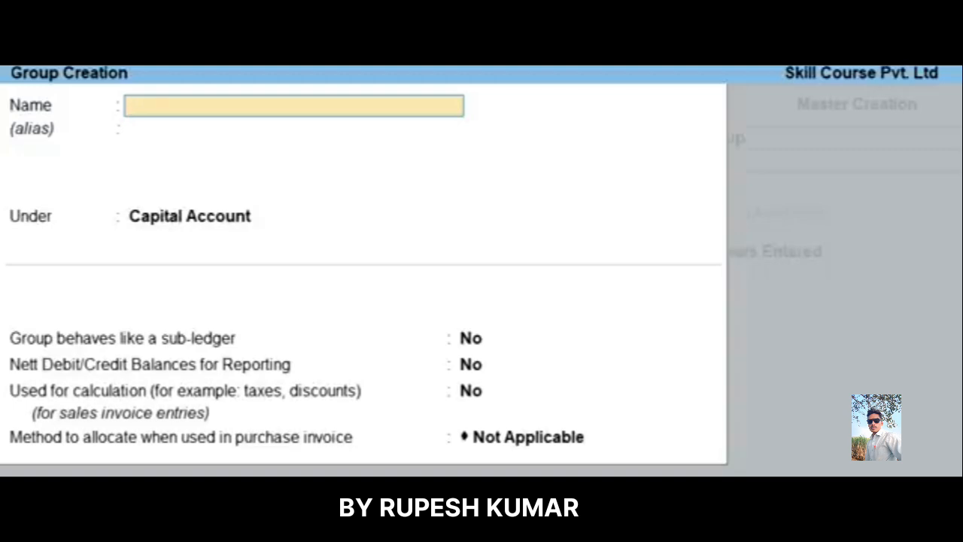
pyautogui.write('Vikhroli')
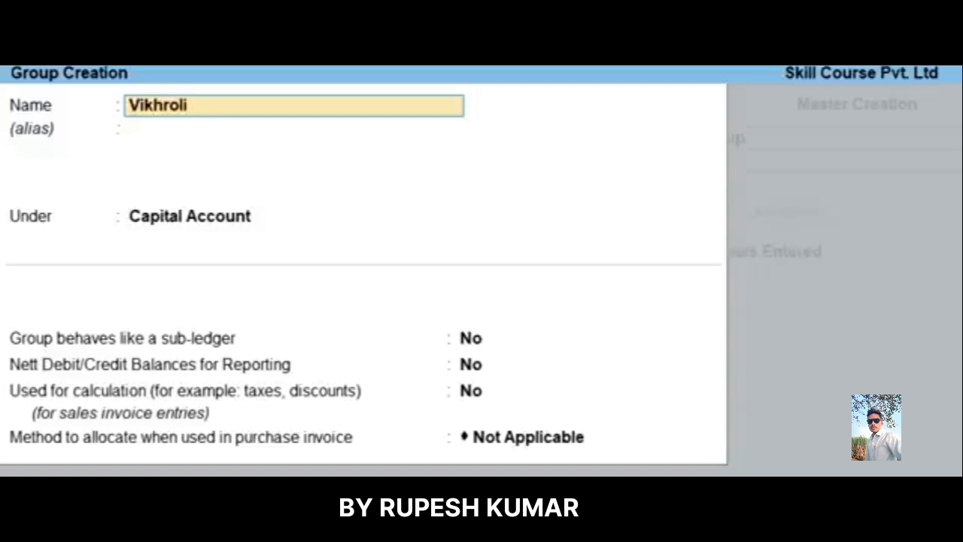
pyautogui.press('Return')
pyautogui.press('Return')
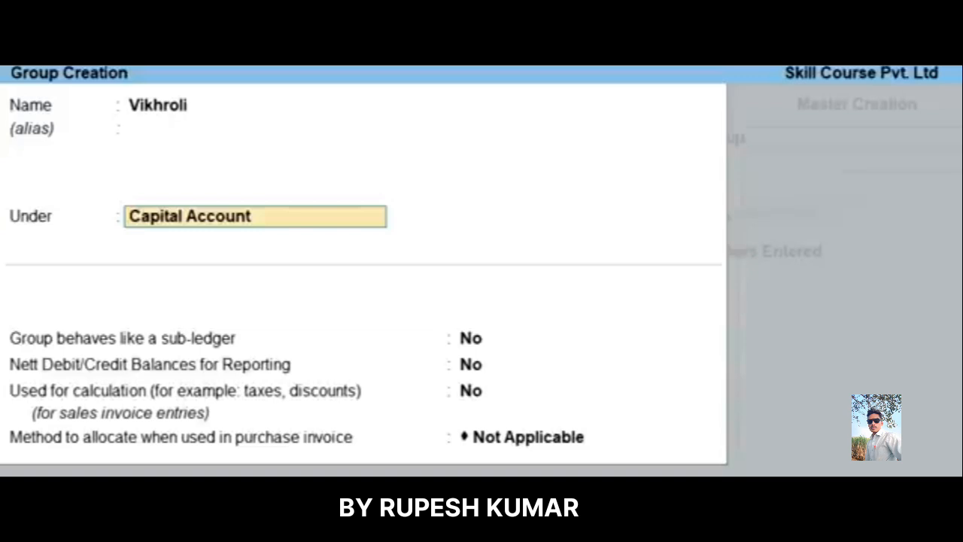
pyautogui.write('Sund')
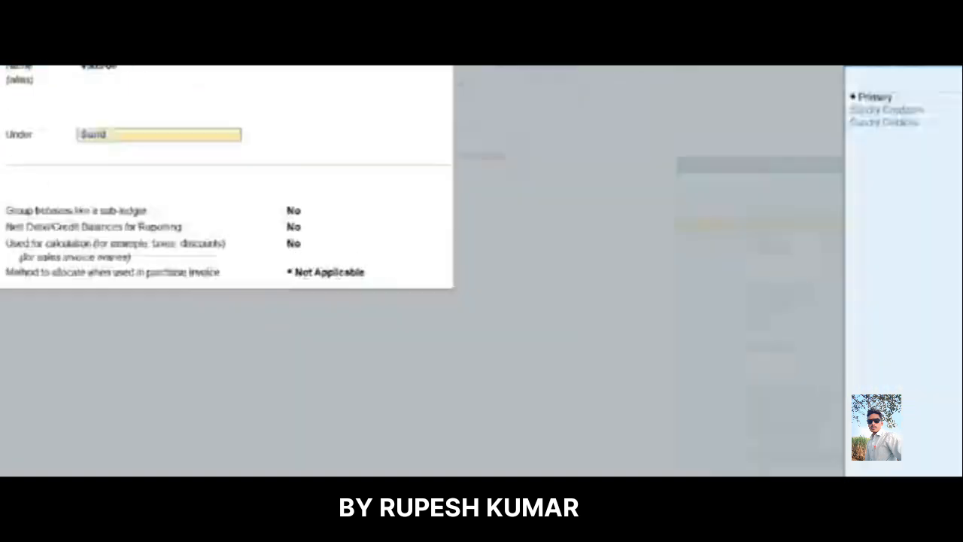
pyautogui.press('Down')
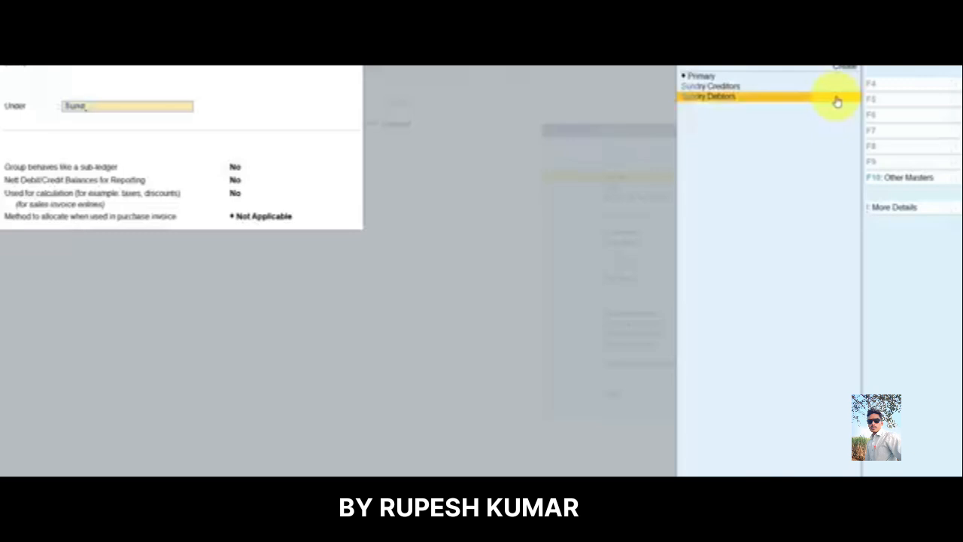
pyautogui.click(836, 101)
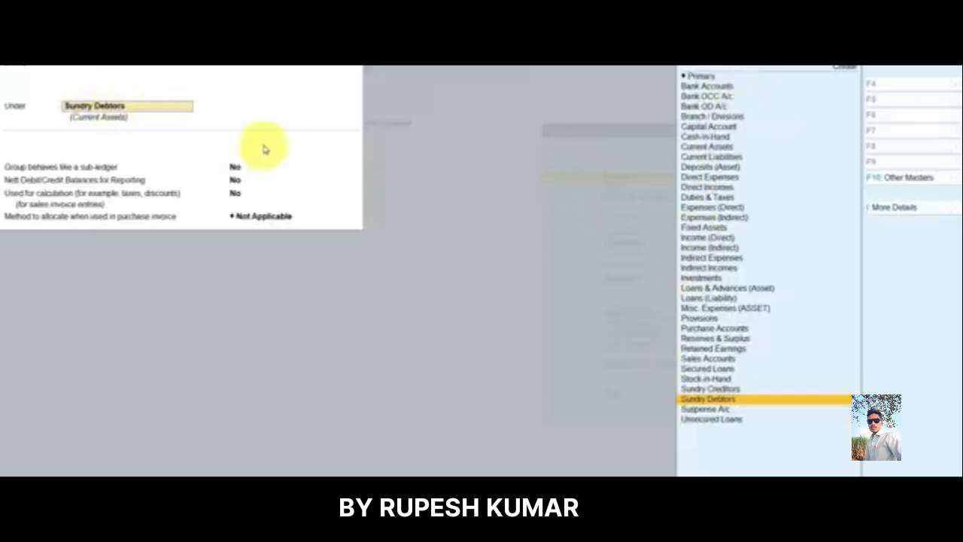
pyautogui.press('Escape')
pyautogui.press('y')
pyautogui.press('Escape')
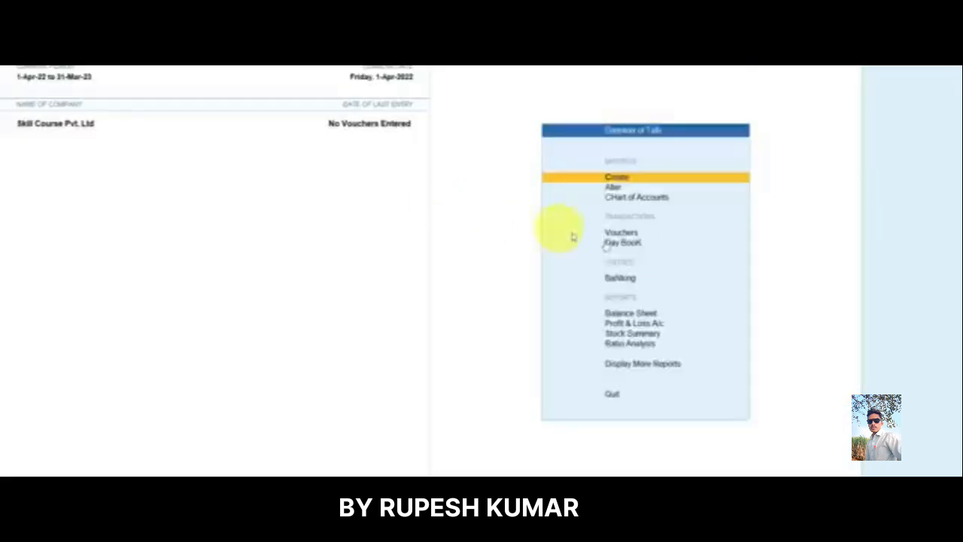
# - Start a new accounting group master and name it Vikhroli Customers, without an alias
pyautogui.click(649, 180)
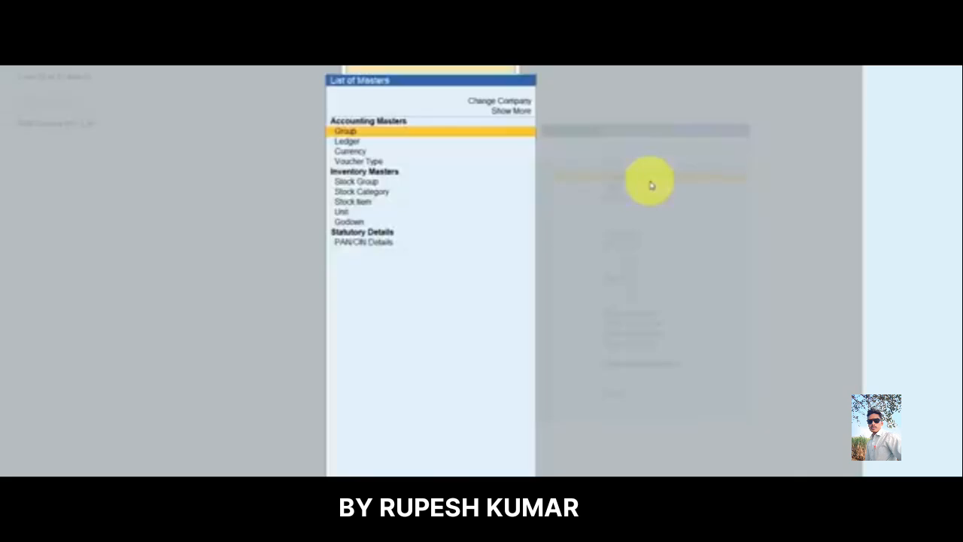
pyautogui.click(350, 133)
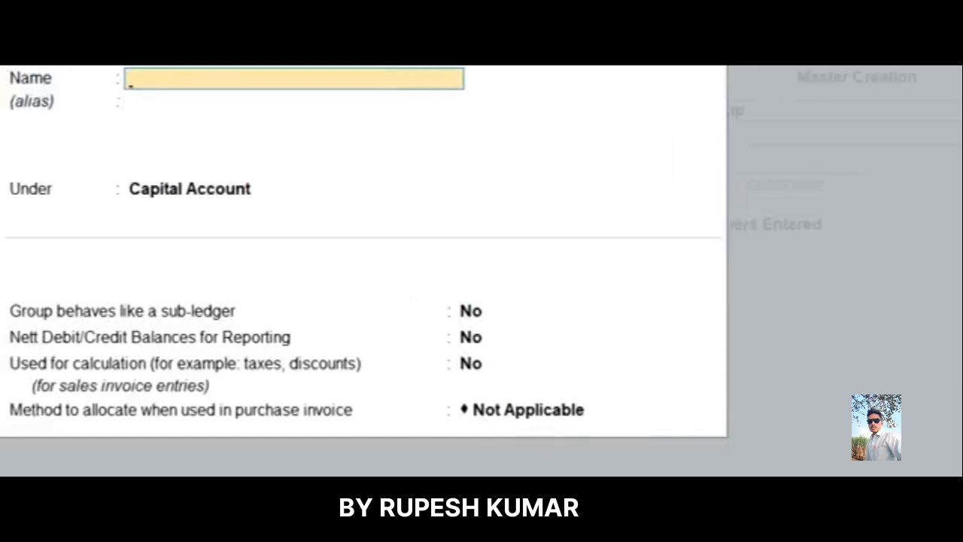
pyautogui.write('Vikh')
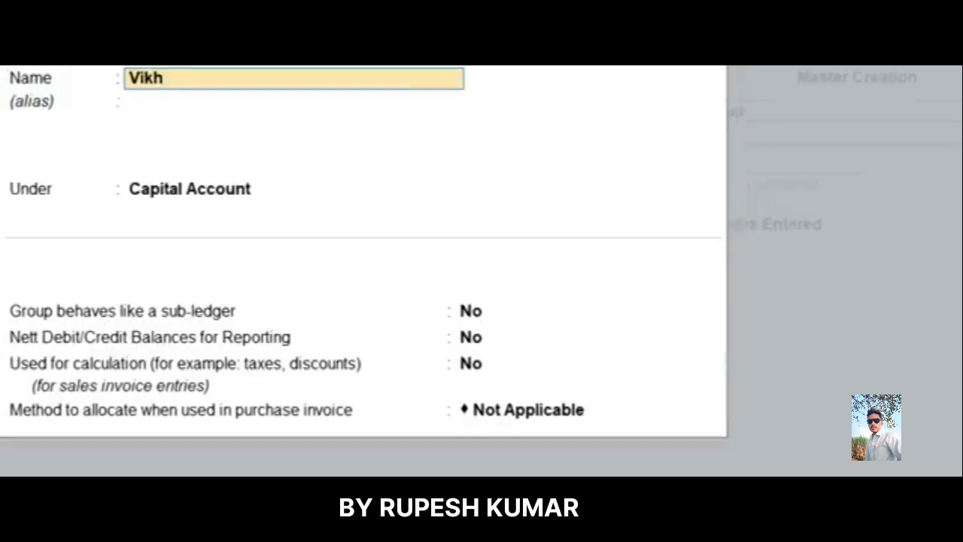
pyautogui.write('roli Customers')
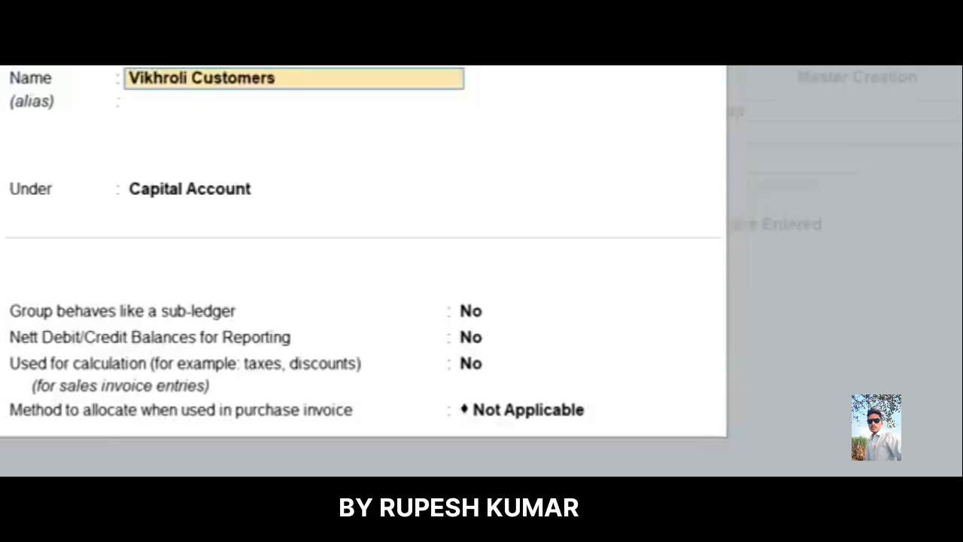
pyautogui.press('Return')
pyautogui.press('Return')
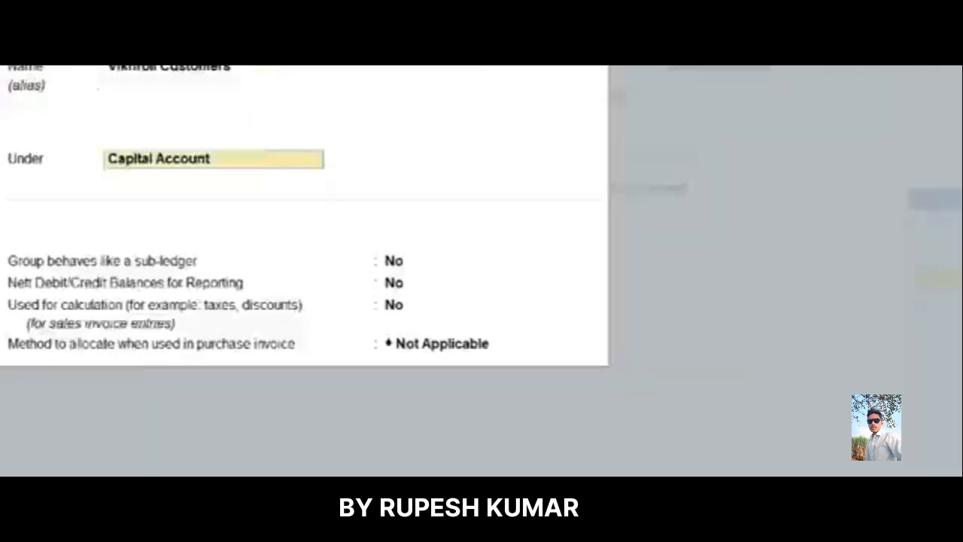
# - Place the Vikhroli Customers group under Sundry Debtors and save it with the default sub-ledger, balance, calculation and allocation options
pyautogui.write('Sund')
pyautogui.press('Down')
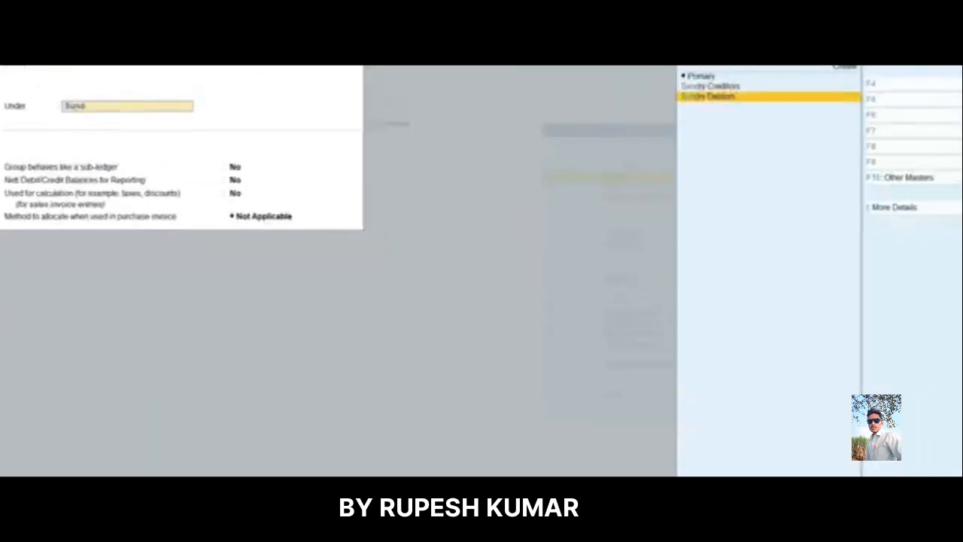
pyautogui.press('Return')
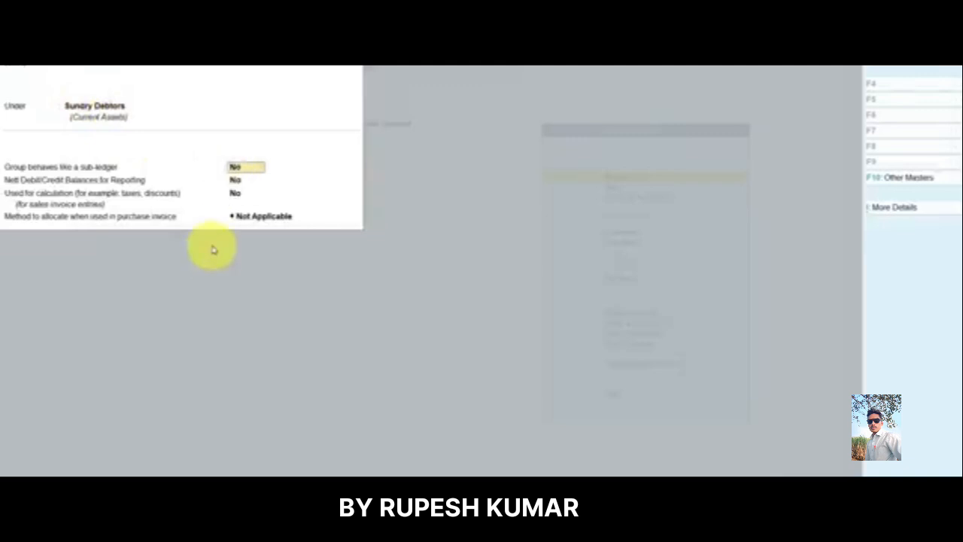
pyautogui.press('Return')
pyautogui.press('Return')
pyautogui.press('Return')
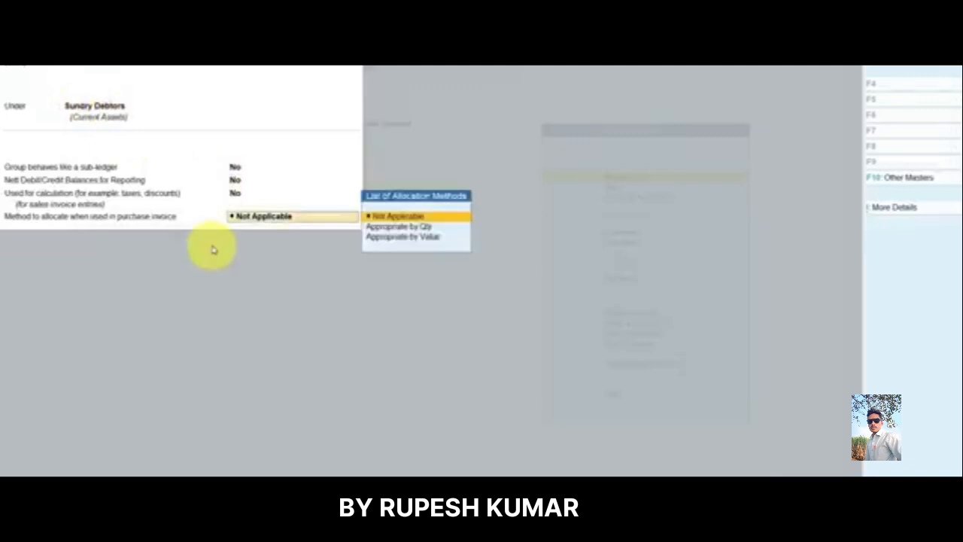
pyautogui.press('Return')
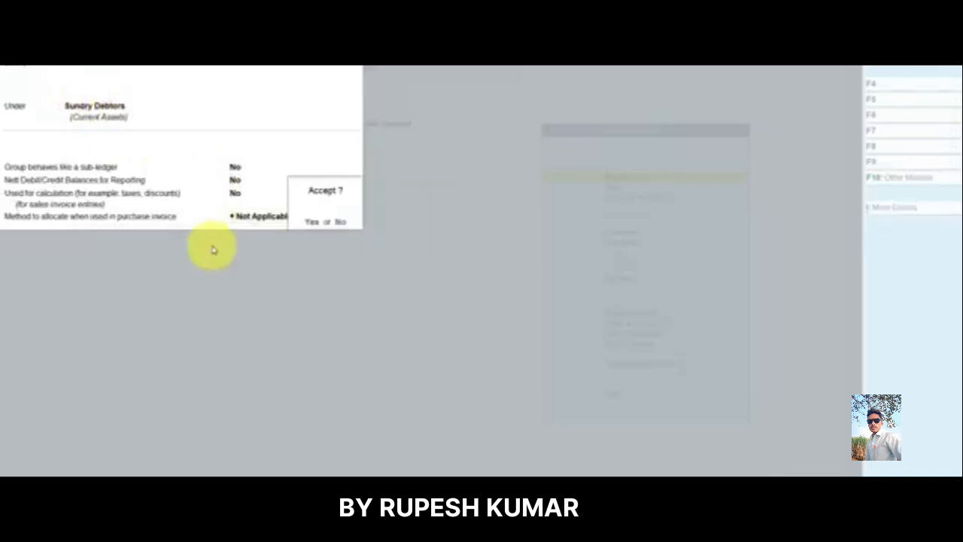
pyautogui.press('Escape')
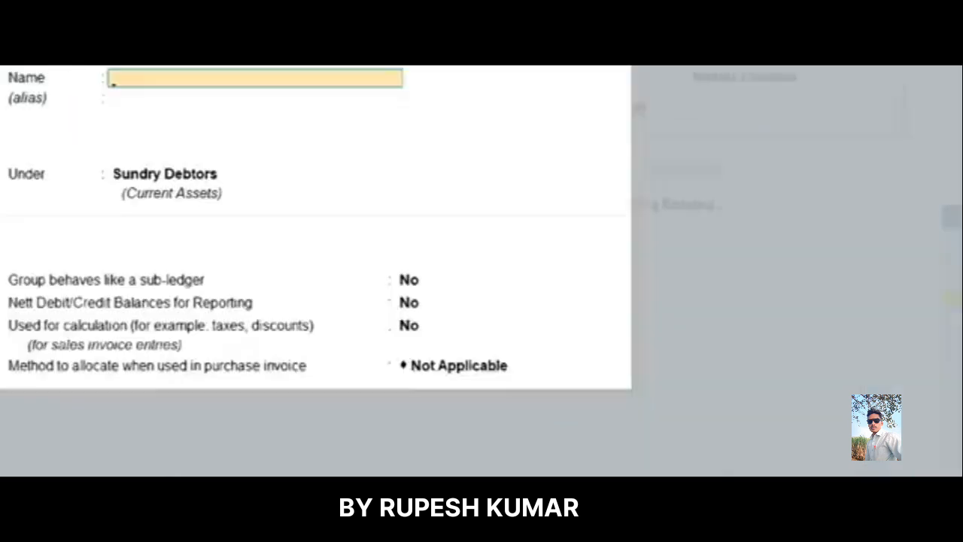
# - Create a group named Thane Customers under Sundry Debtors, keeping the default options, and save it
pyautogui.write('Thane Curt')
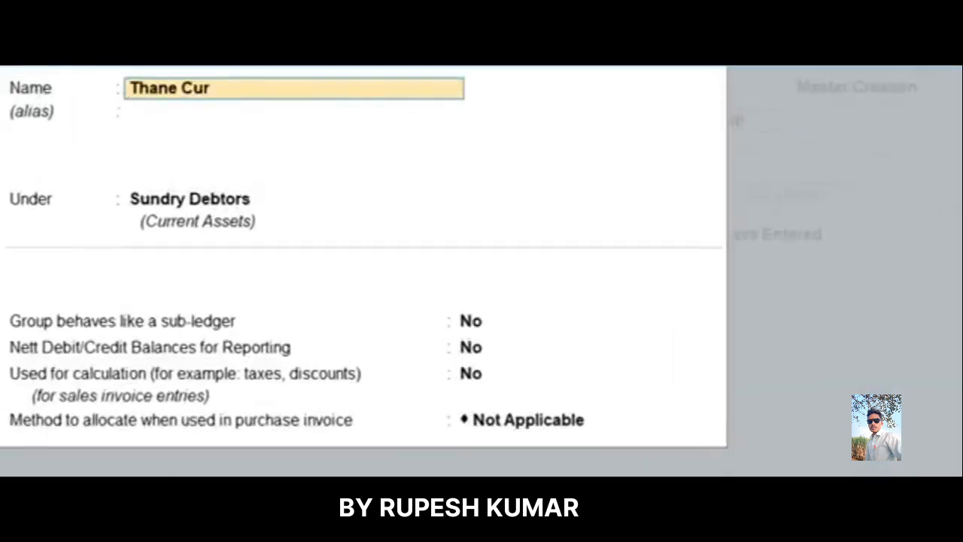
pyautogui.press('BackSpace')
pyautogui.press('BackSpace')
pyautogui.write('stomers')
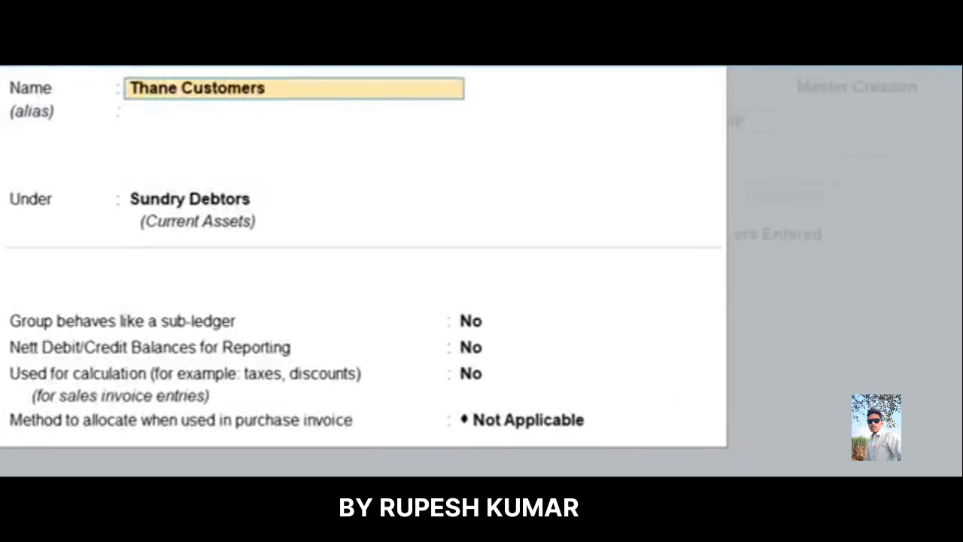
pyautogui.press('Return')
pyautogui.press('Return')
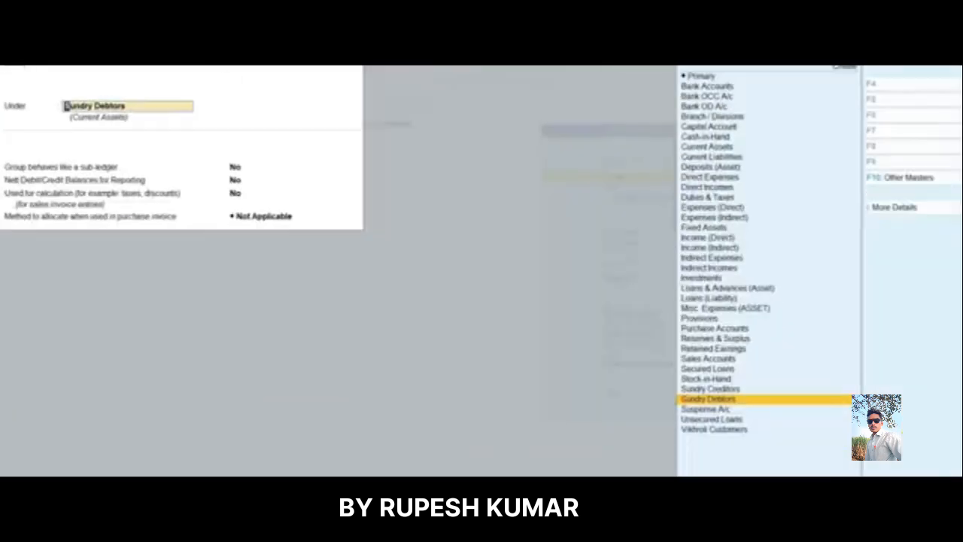
pyautogui.press('Return')
pyautogui.press('Return')
pyautogui.press('Return')
pyautogui.press('Return')
pyautogui.press('Return')
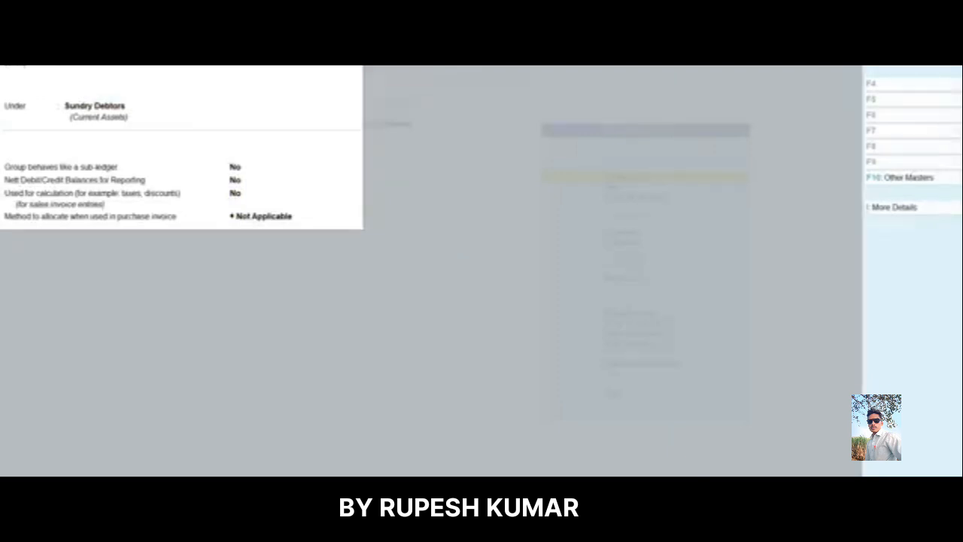
# - Name the new group Dadar Suppliers and place it under Sundry Creditors
pyautogui.press('Return')
pyautogui.press('Return')
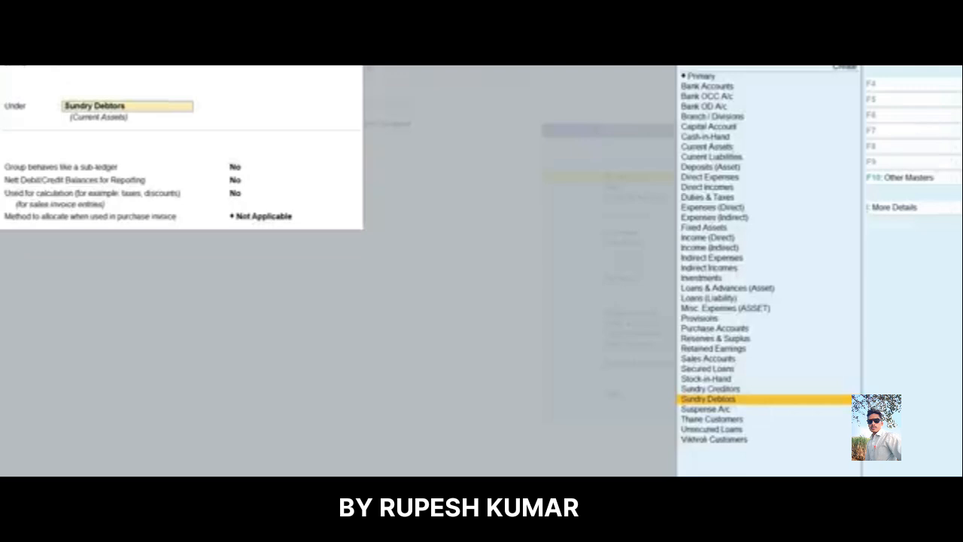
pyautogui.write('sund')
pyautogui.press('Return')
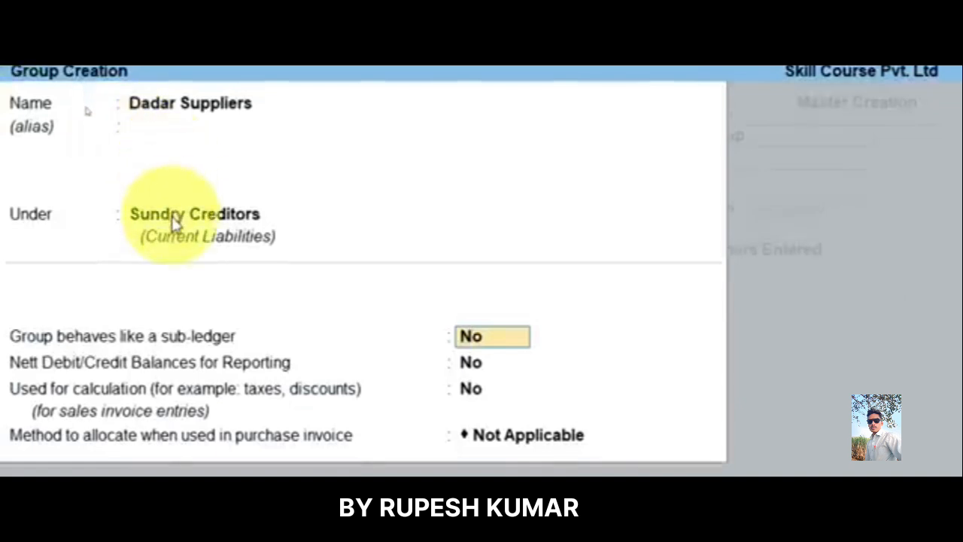
# - Keep Sundry Creditors as the parent of Dadar Suppliers and save the group with the default options
pyautogui.click(173, 218)
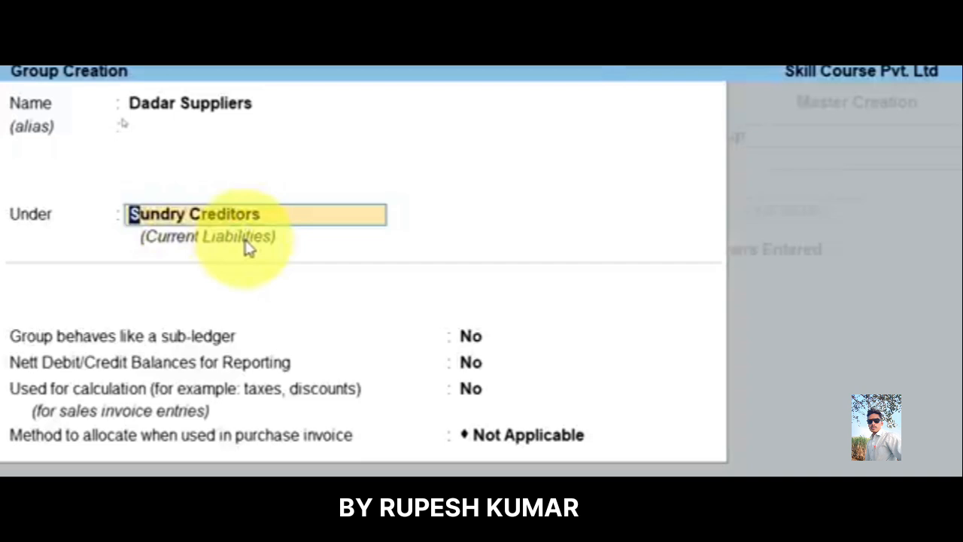
pyautogui.press('Return')
pyautogui.press('Return')
pyautogui.press('Return')
pyautogui.press('Return')
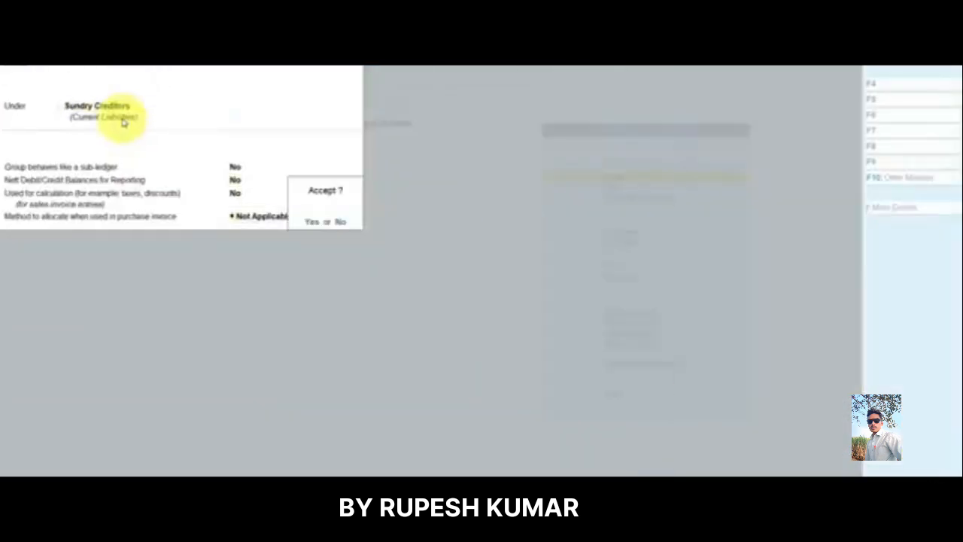
pyautogui.press('y')
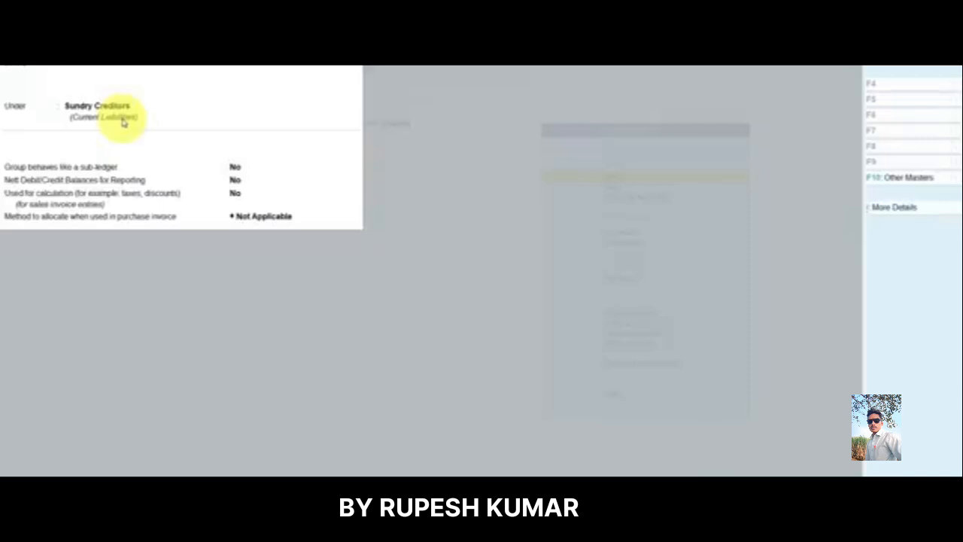